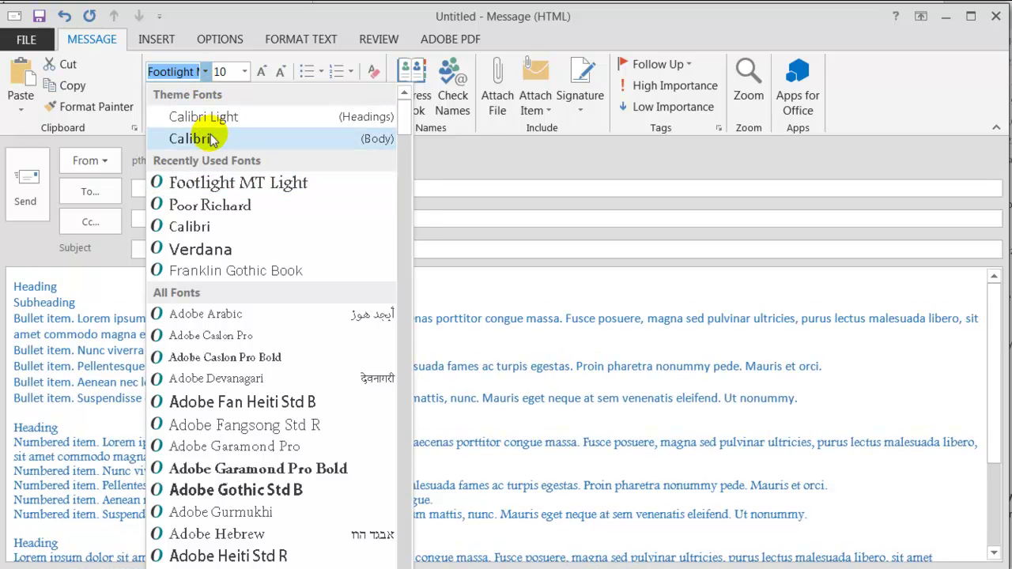
Format the selected first section, from Heading through the bullet items, as Calibri (Body), size 12, with Automatic font color
left_click(209, 138)
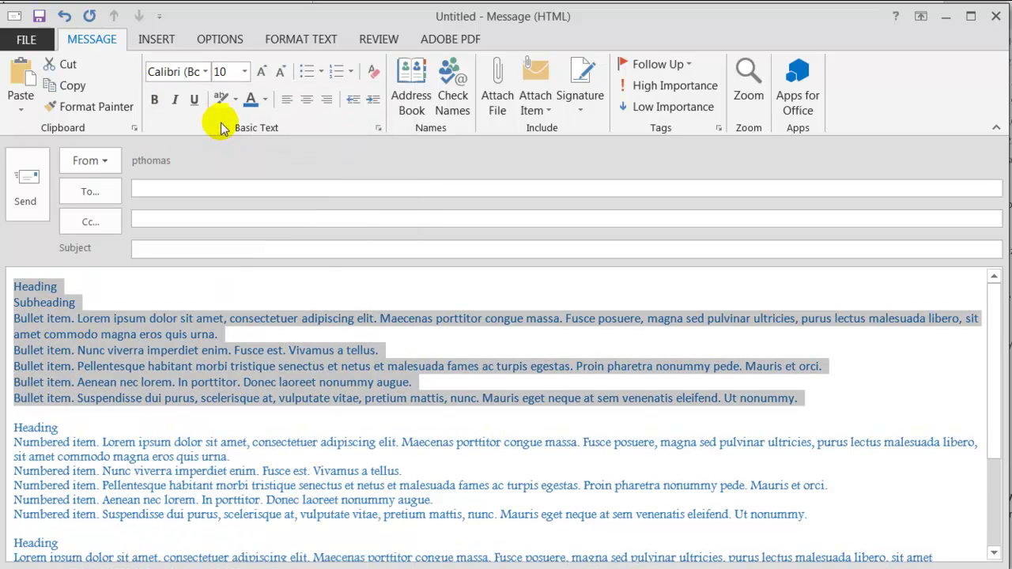
left_click(245, 71)
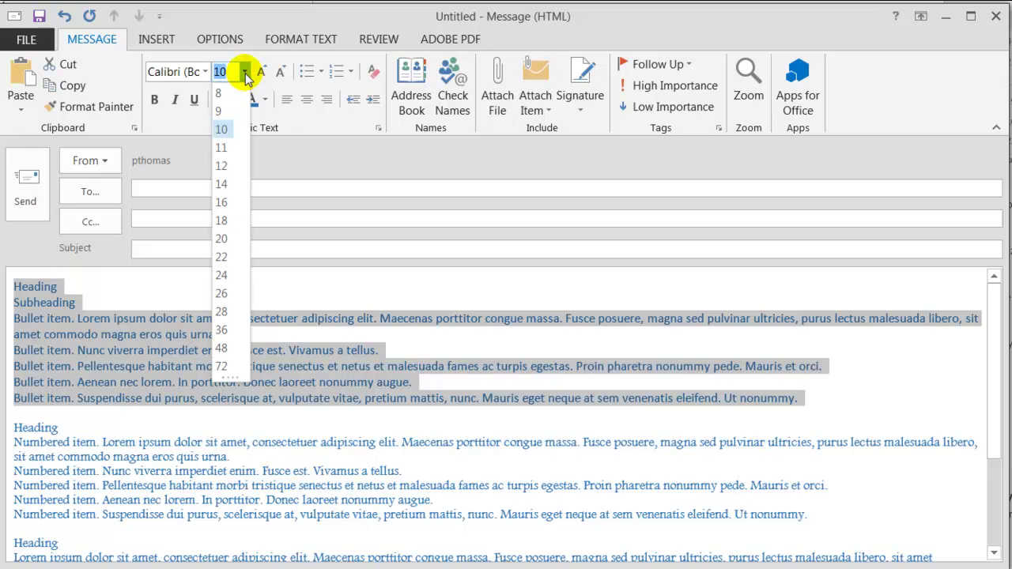
left_click(222, 166)
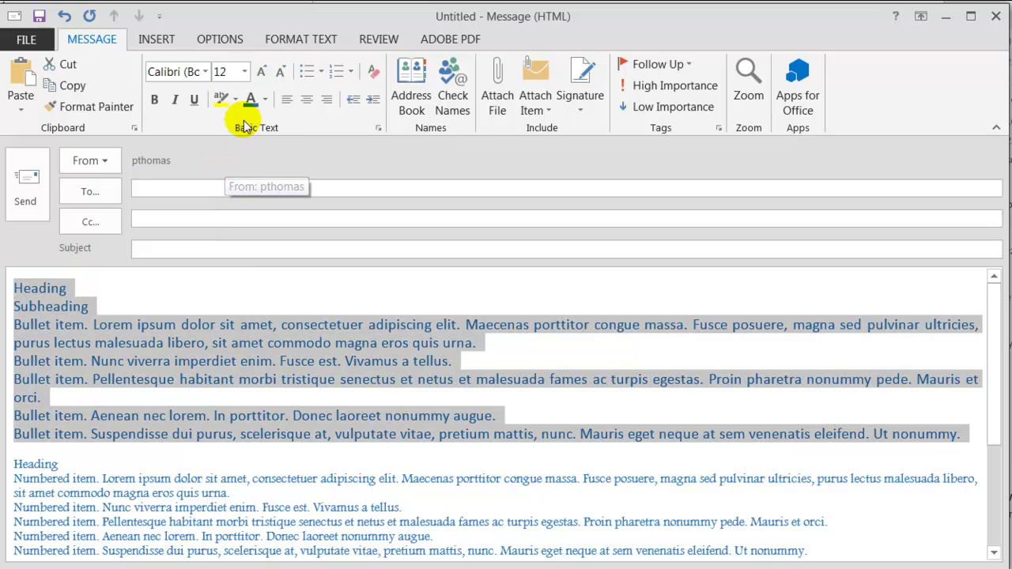
left_click(266, 100)
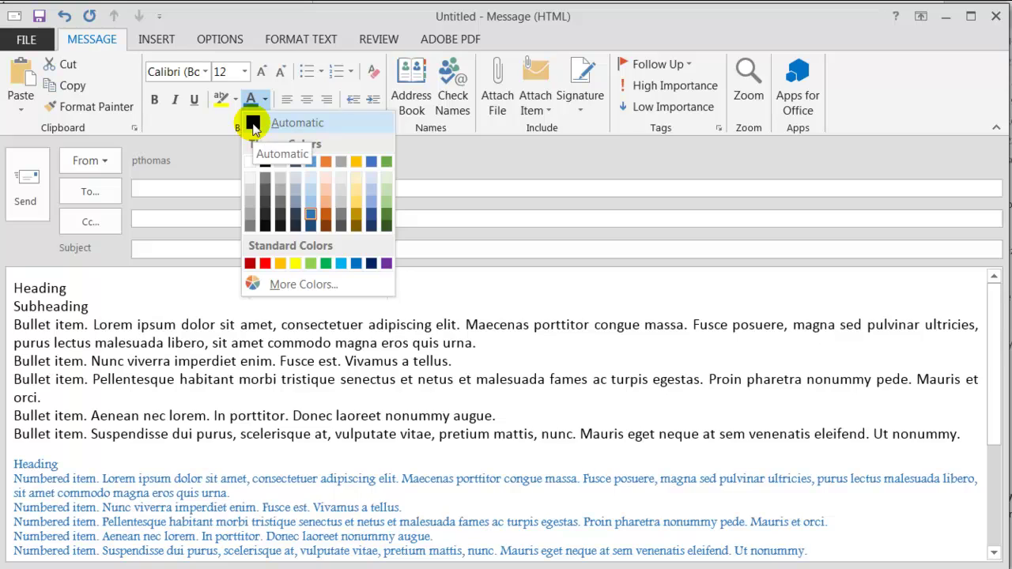
left_click(253, 124)
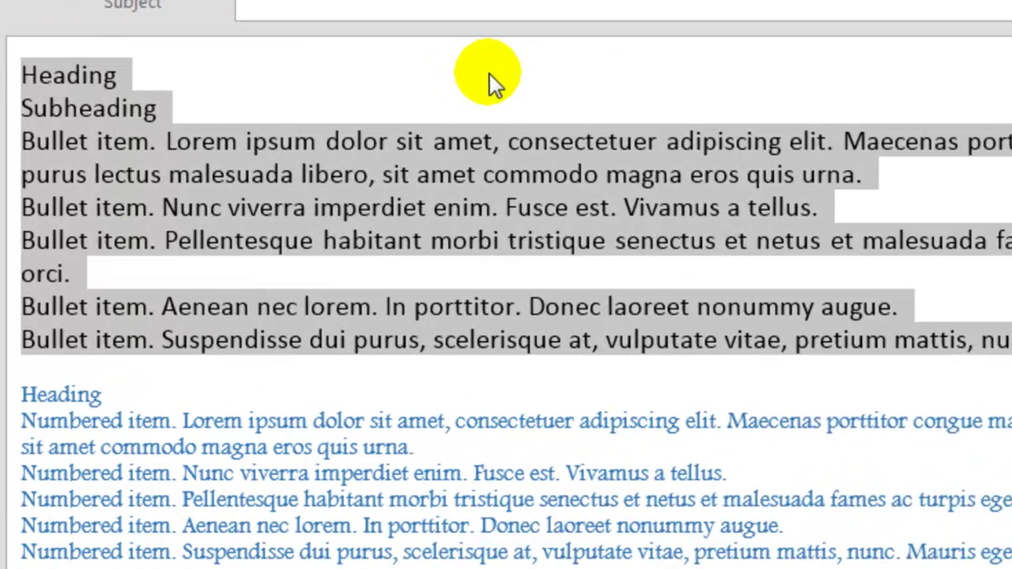
left_click(490, 74)
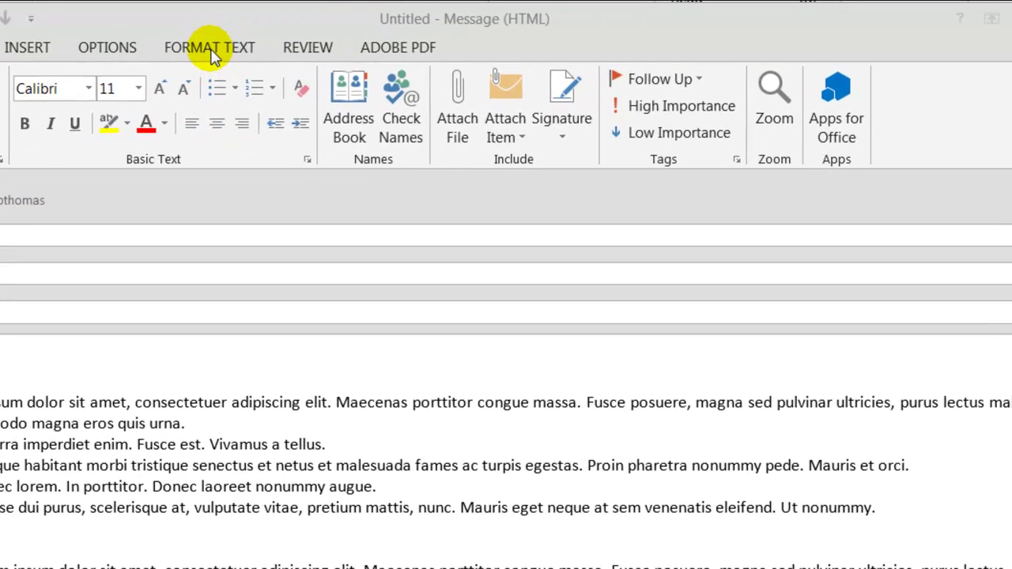
Apply the Heading 1 style to the "Heading" line and Heading 2 to the "Subheading" line
left_click(210, 49)
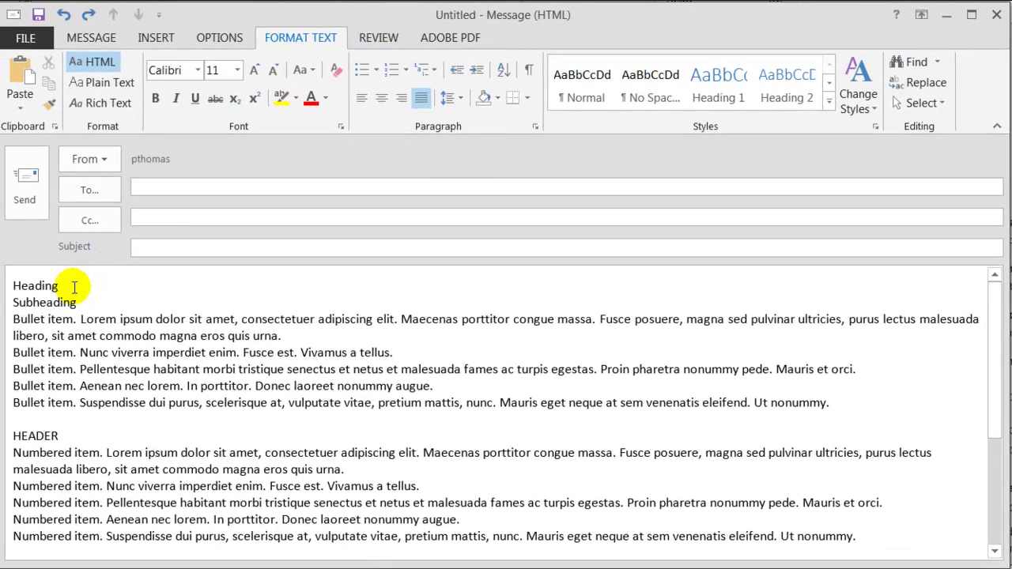
left_click_drag(74, 287, 17, 287)
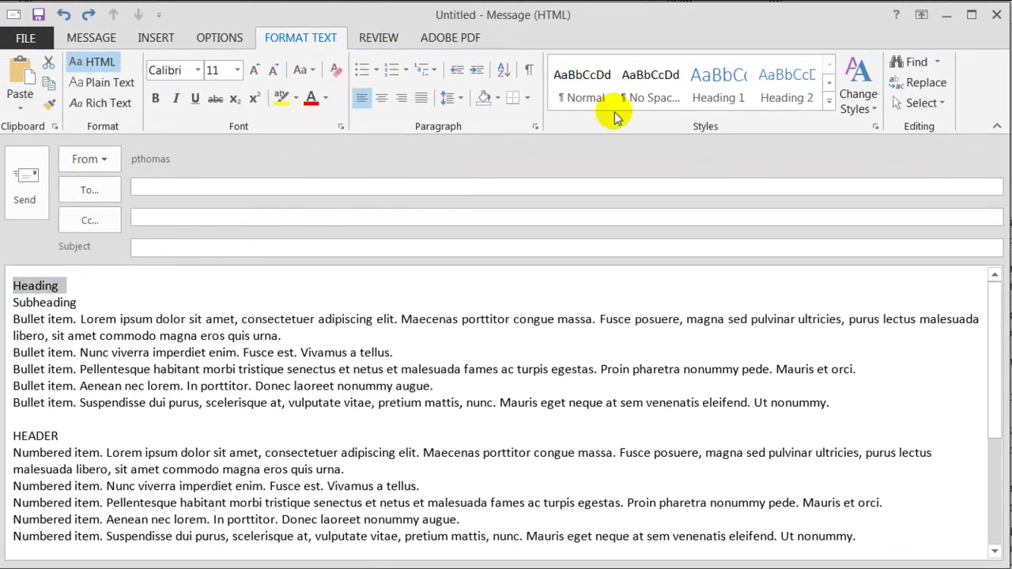
left_click(718, 83)
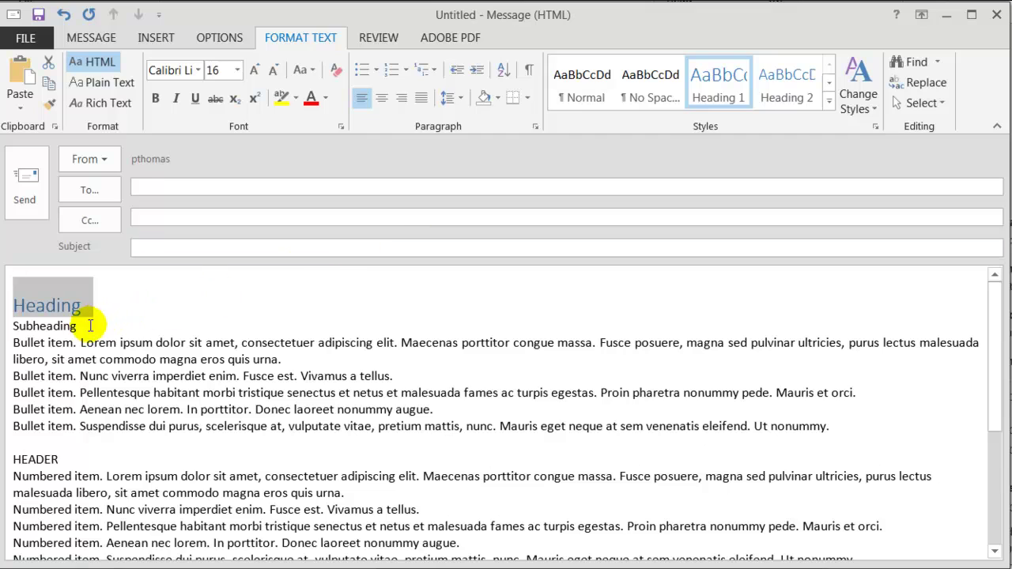
left_click_drag(84, 326, 14, 325)
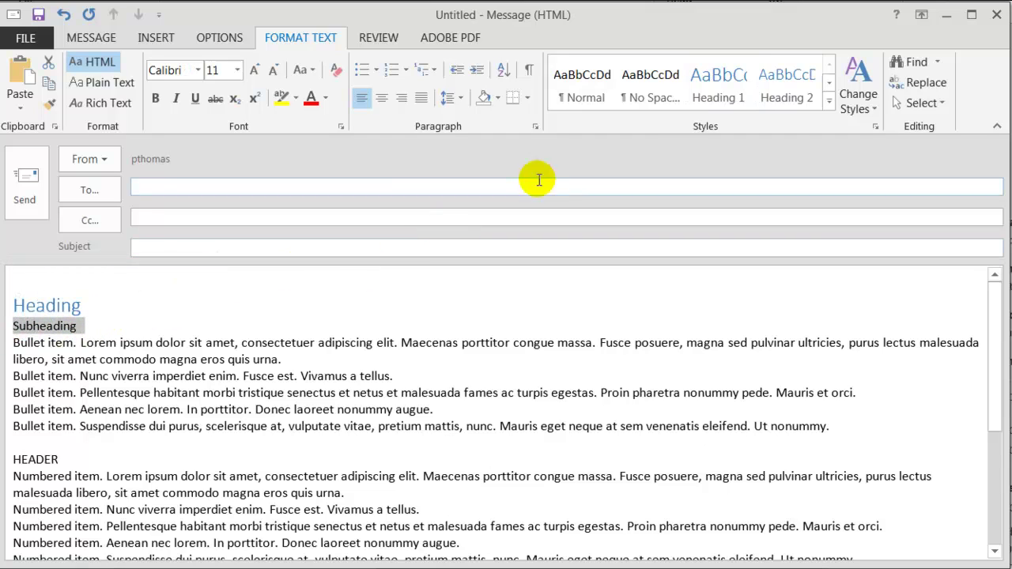
left_click(782, 83)
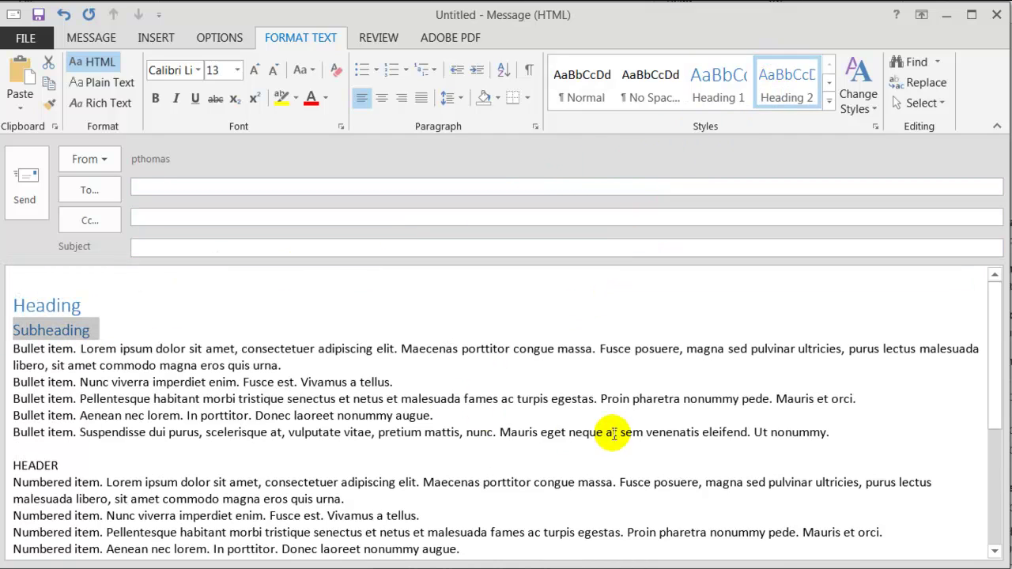
Make the "Bullet item" paragraphs a bulleted list and apply Heading 1 to the "HEADER" line below them
left_click_drag(830, 432, 12, 346)
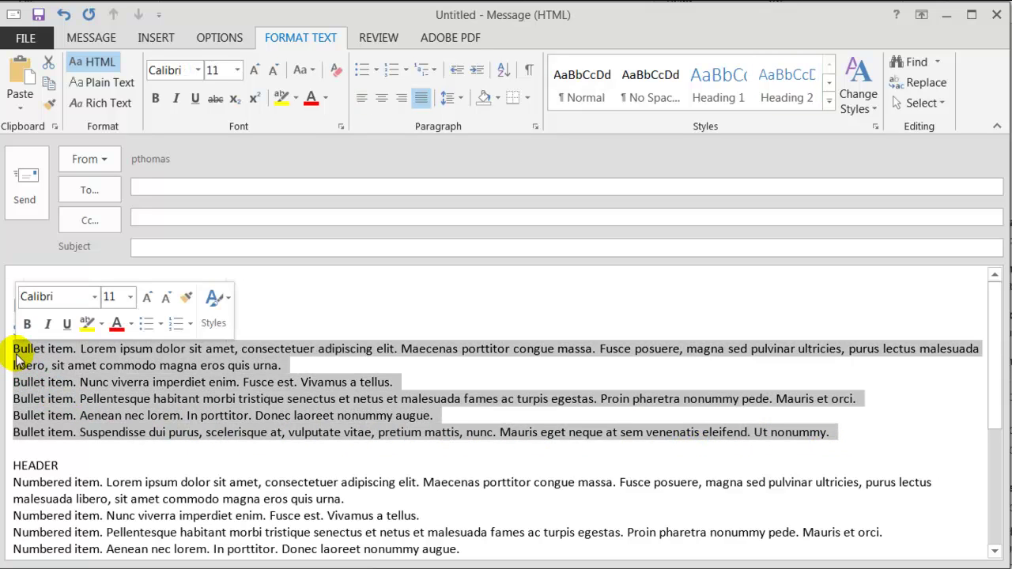
left_click(362, 69)
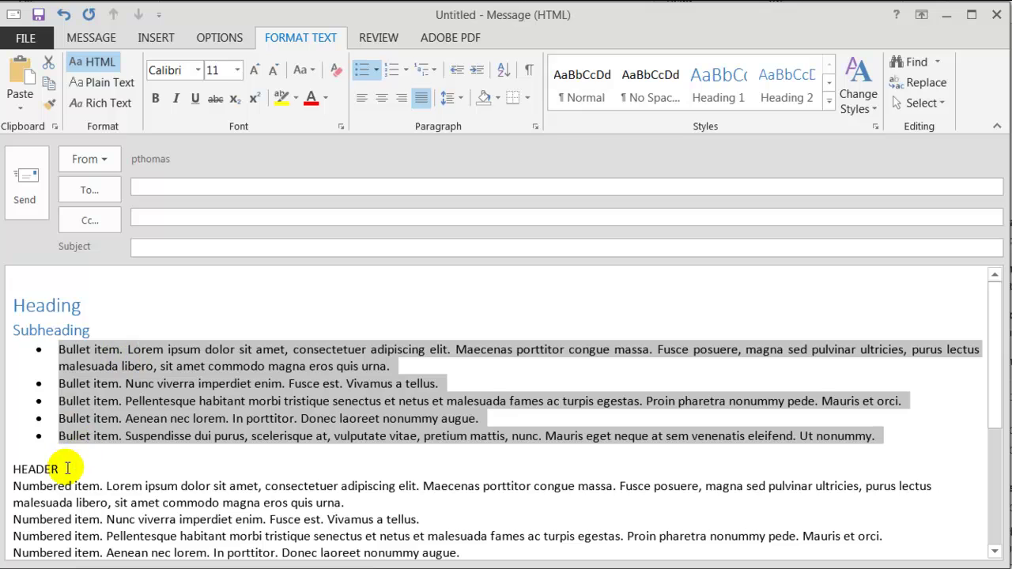
left_click_drag(68, 467, 11, 477)
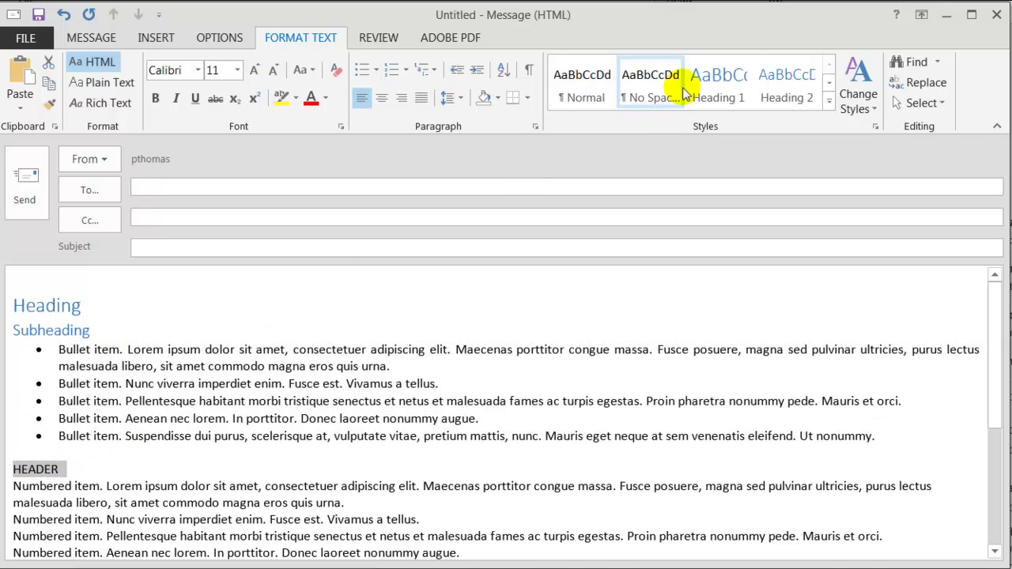
left_click(712, 83)
left_click(257, 477)
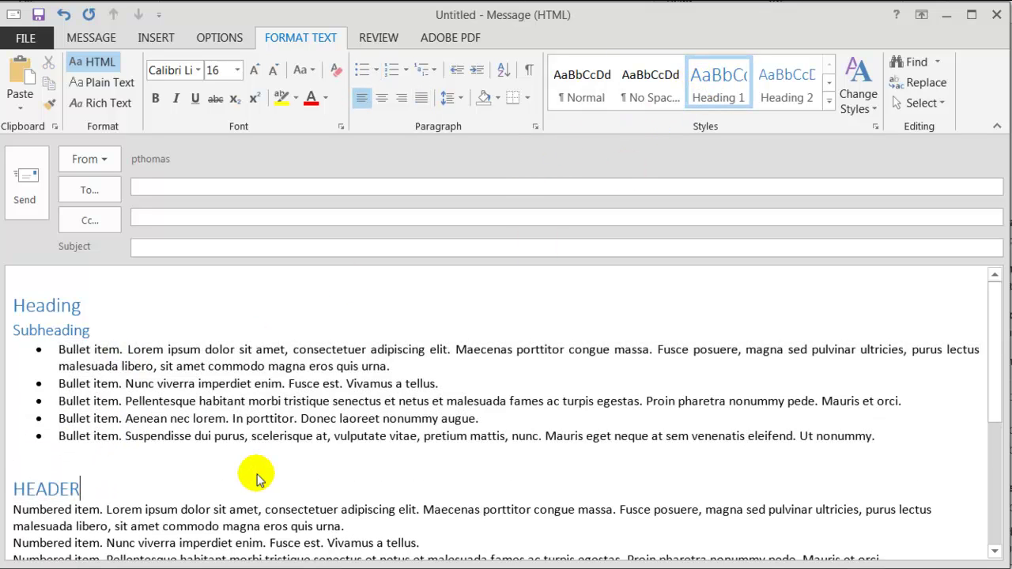
Turn the "Numbered item" paragraphs under the first "HEADER" line into a numbered list
scroll(256, 443, "down", 2)
left_click_drag(63, 447, 841, 525)
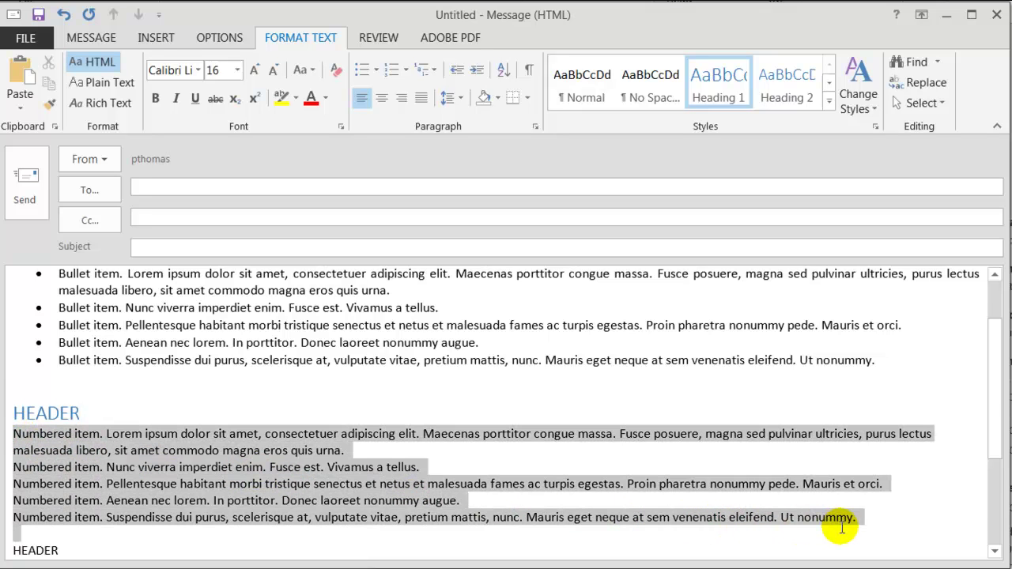
left_click(390, 69)
left_click(500, 397)
scroll(514, 392, "up", 2)
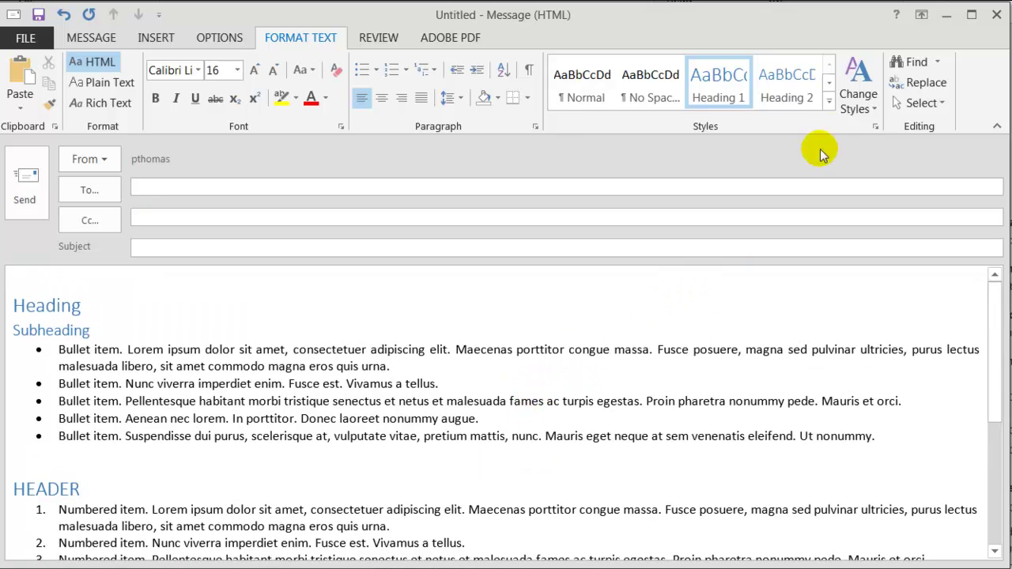
Change the message's style set to the last one among the built-in sets
left_click(869, 109)
mouse_move(873, 132)
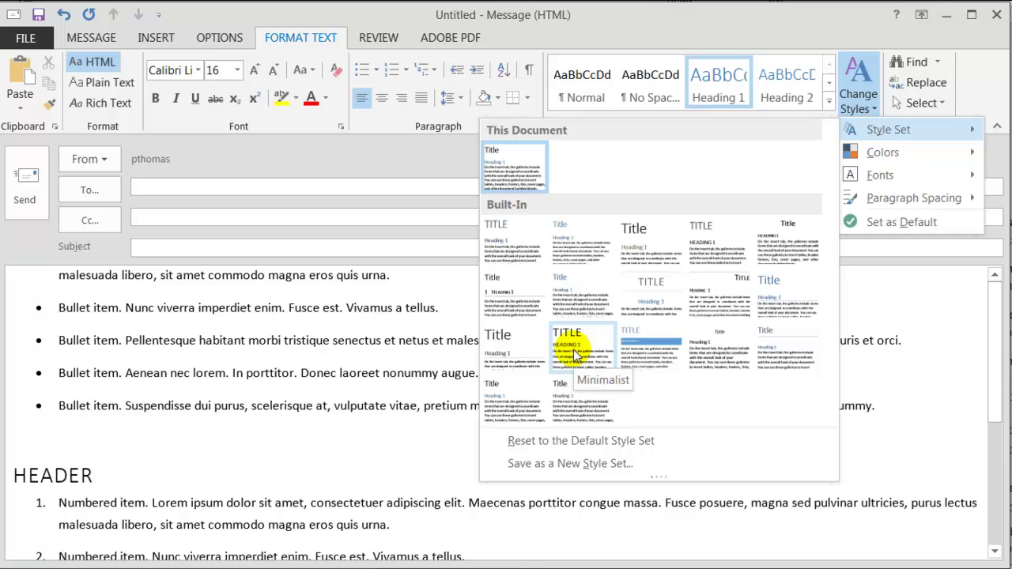
left_click(581, 405)
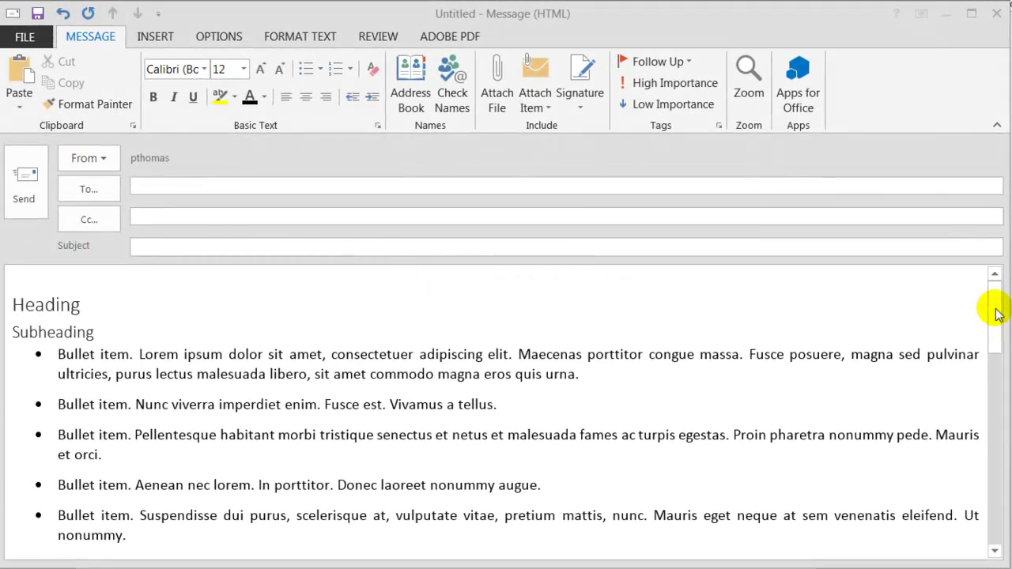
Try the first text-wrapping layout on the phone picture and set it back to In Line with Text
left_click_drag(993, 322, 998, 386)
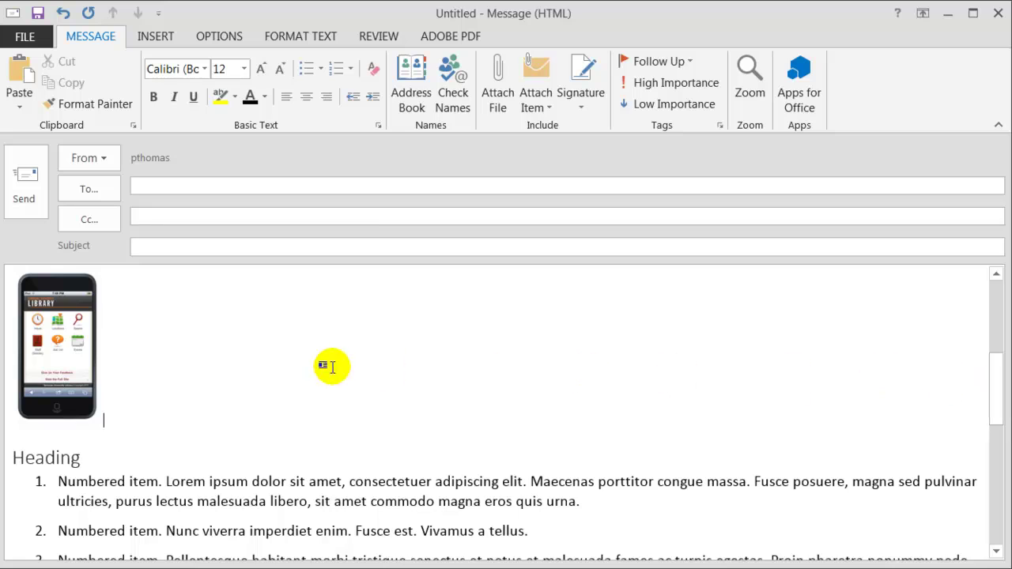
left_click(62, 383)
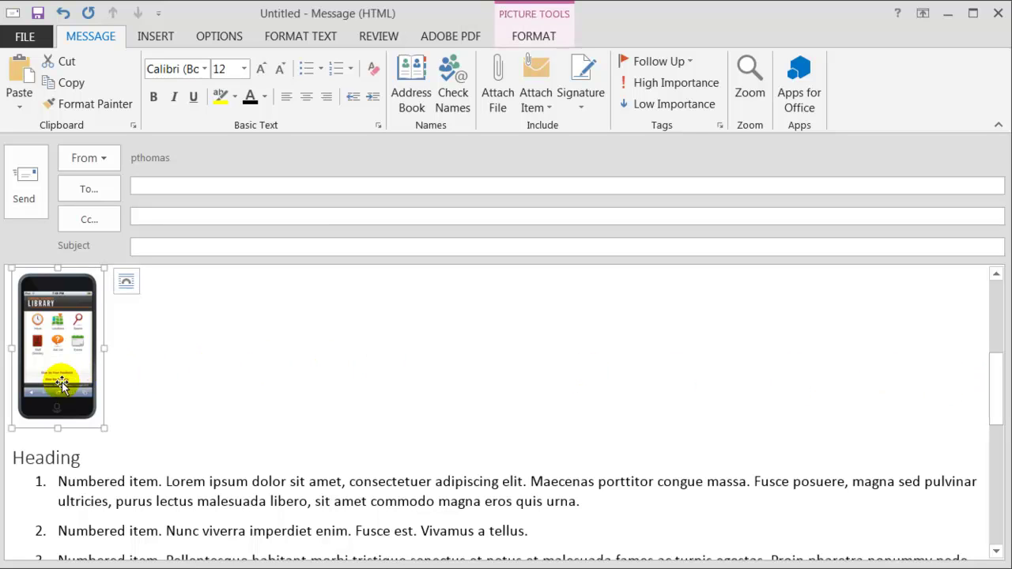
left_click(127, 286)
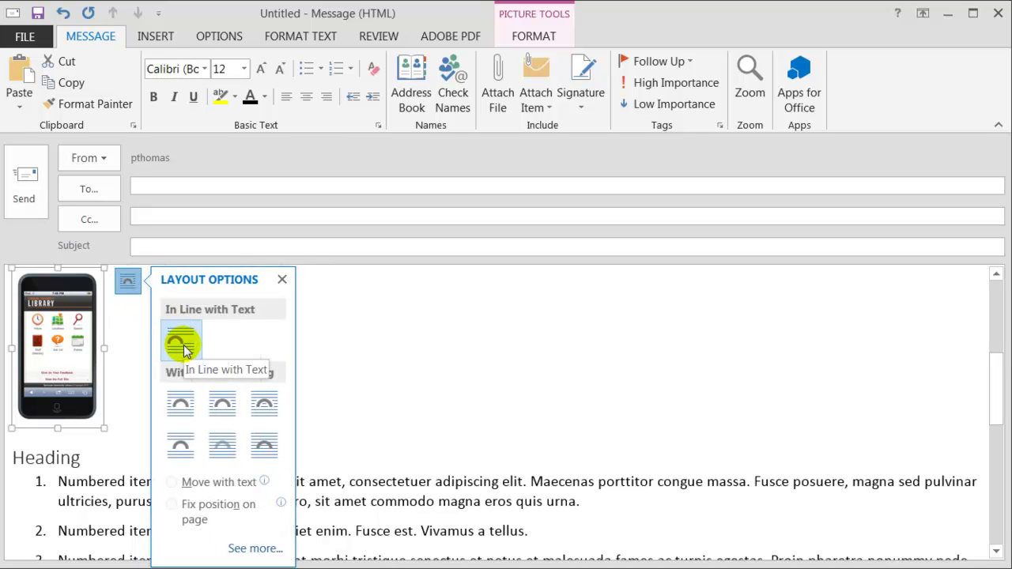
left_click(181, 404)
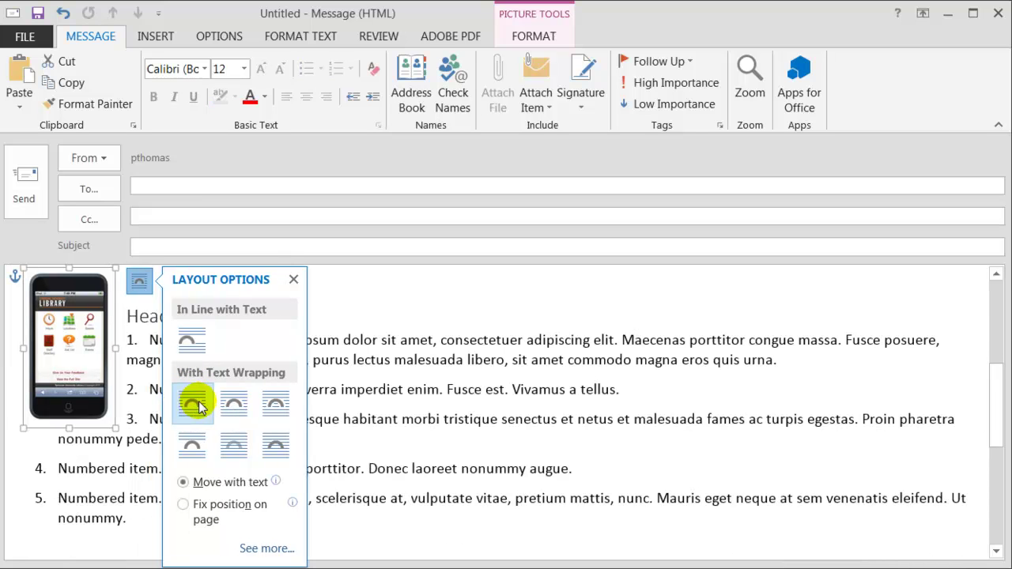
left_click(198, 341)
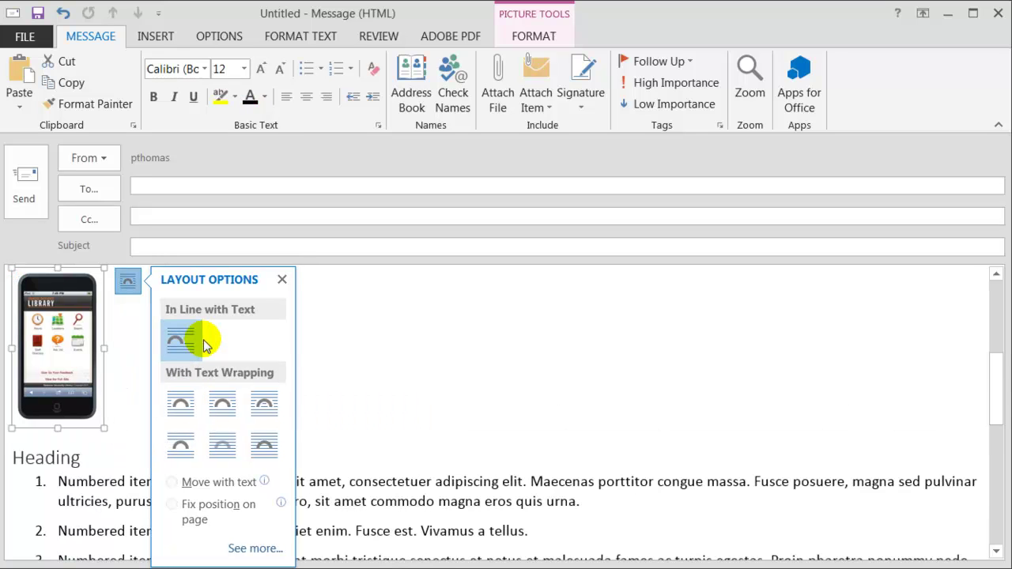
left_click(281, 280)
left_click(198, 362)
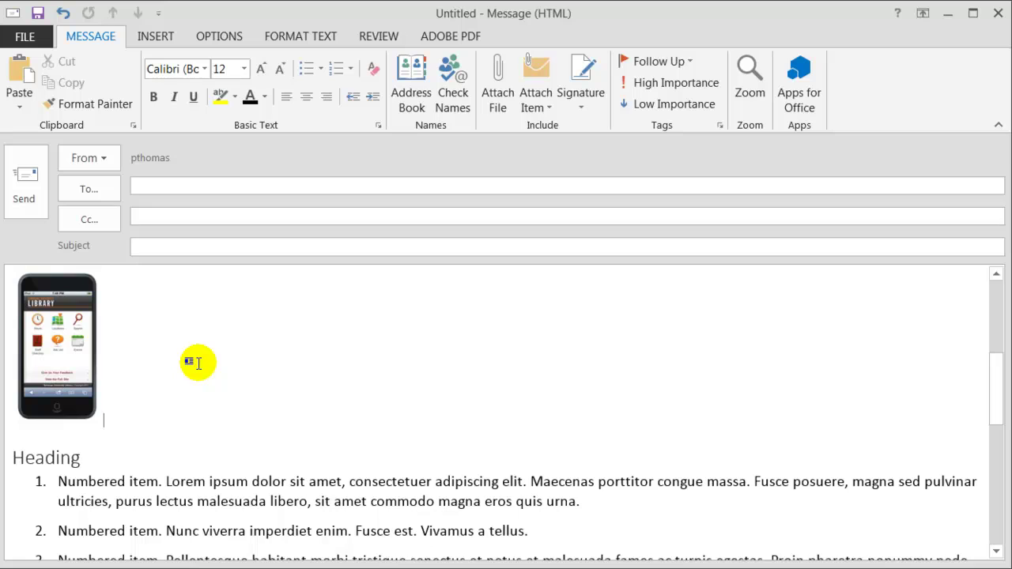
Add the alt text description "Library mobile website on an iPhone" to the phone picture
right_click(84, 374)
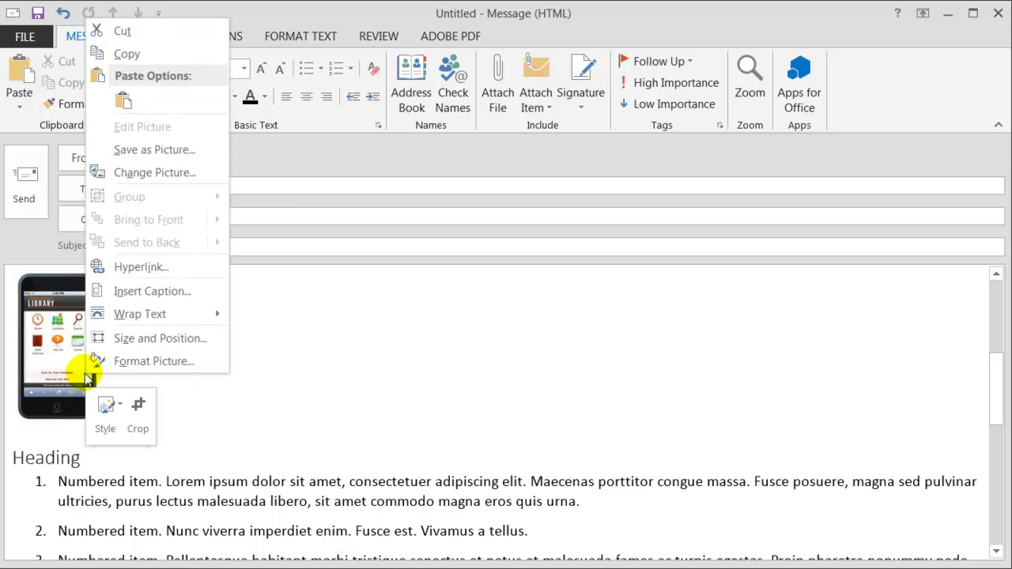
left_click(128, 364)
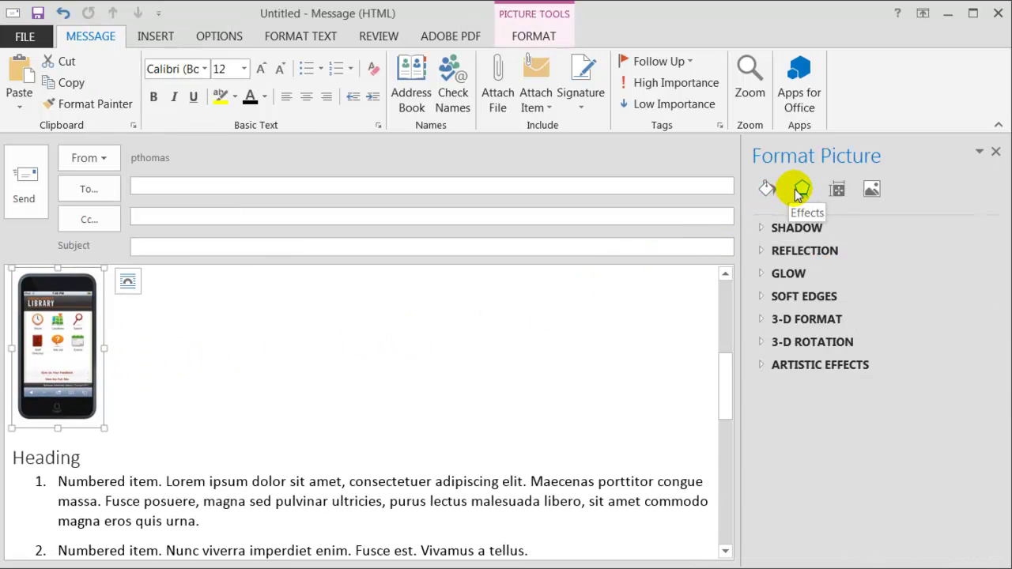
left_click(838, 193)
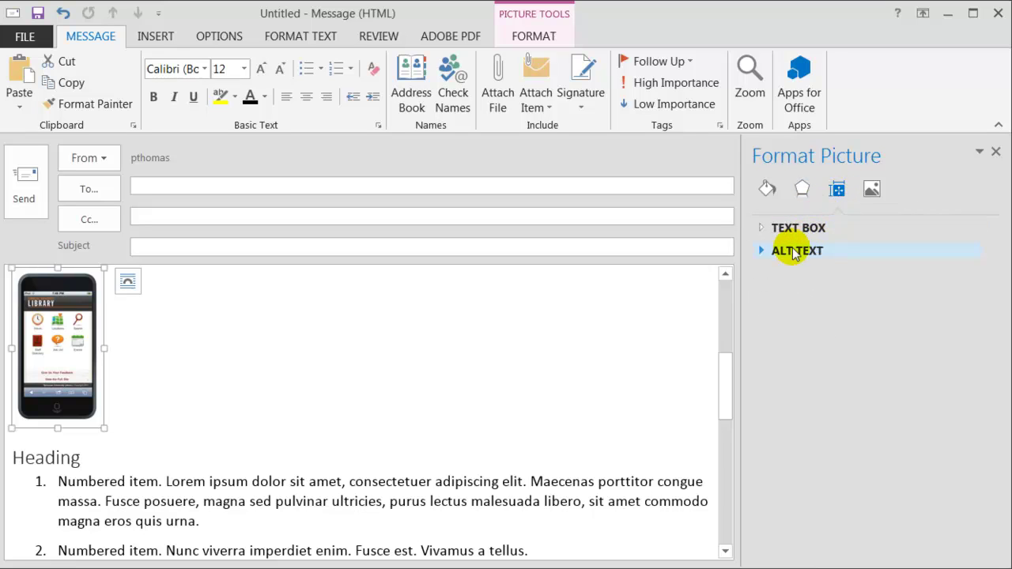
left_click(795, 251)
left_click(797, 339)
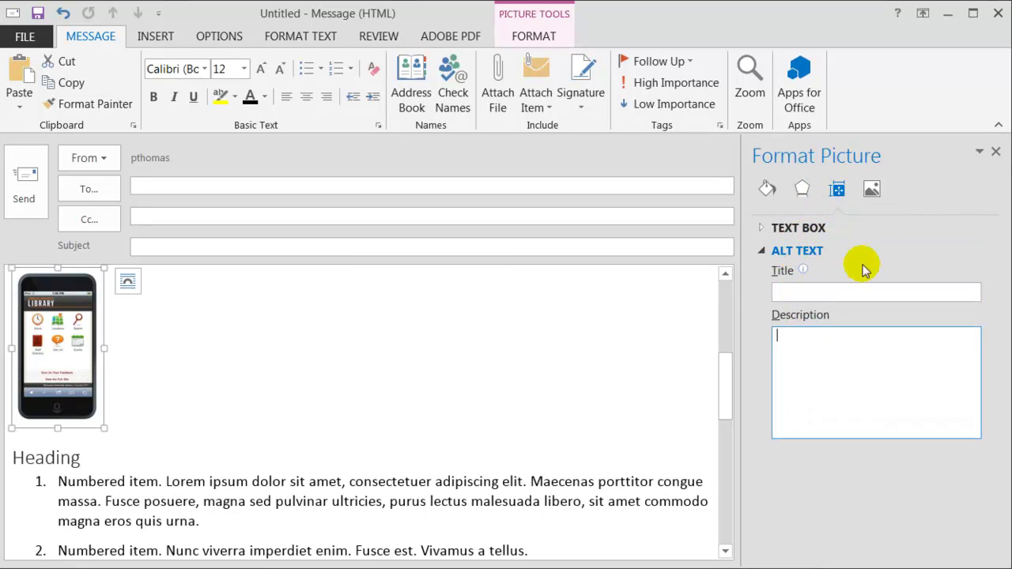
type("Libr")
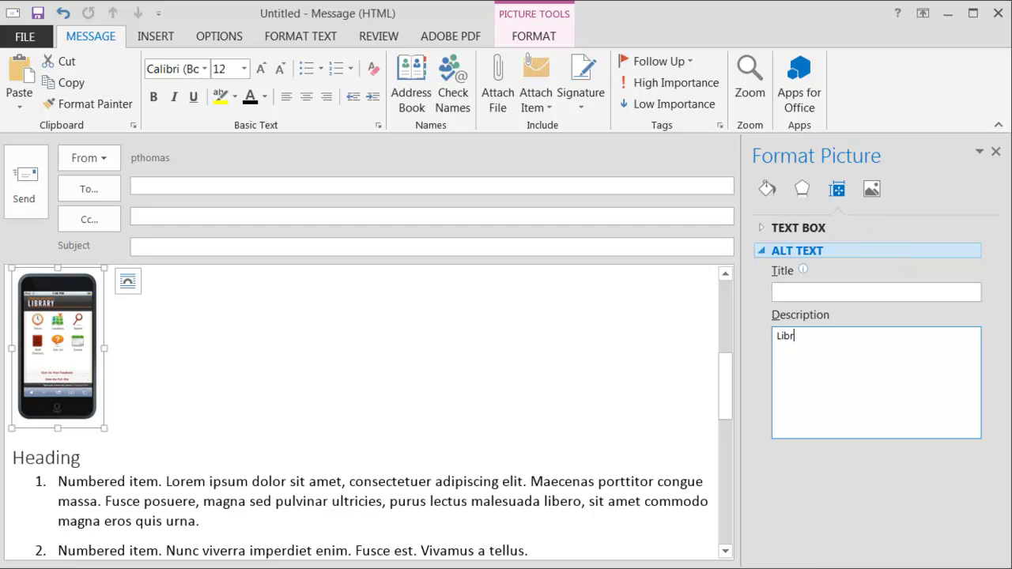
type("ary mobile website on an iPhone")
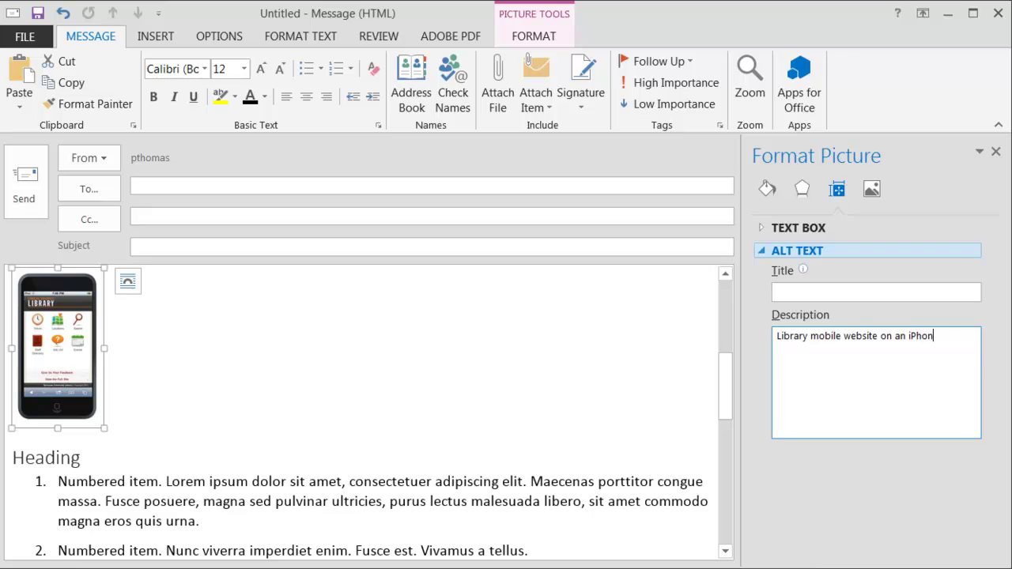
left_click(995, 152)
left_click(503, 428)
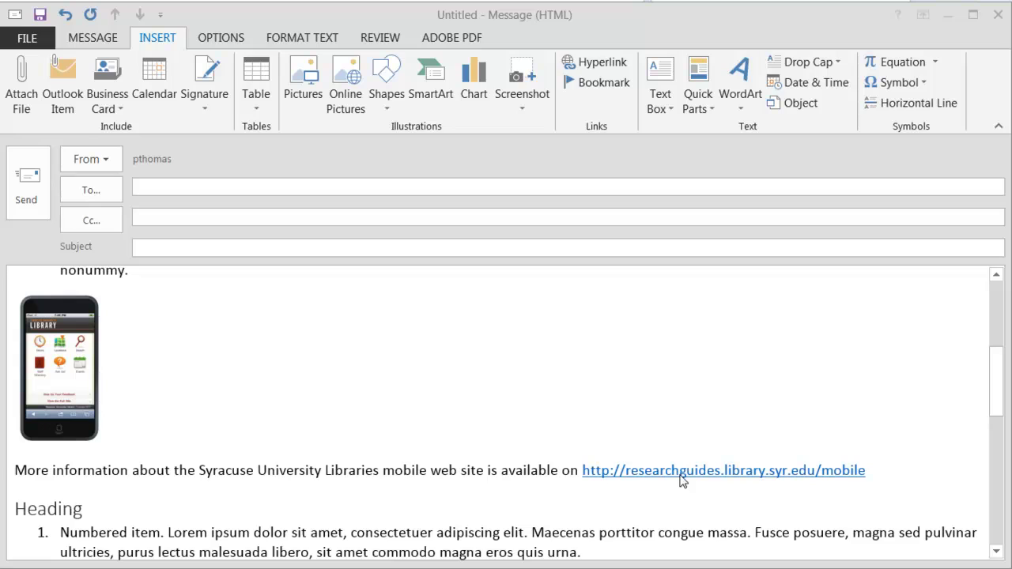
Change the display text of the researchguides.library.syr.edu/mobile hyperlink to "Help for Users of Mobile Devices"
left_click(680, 475)
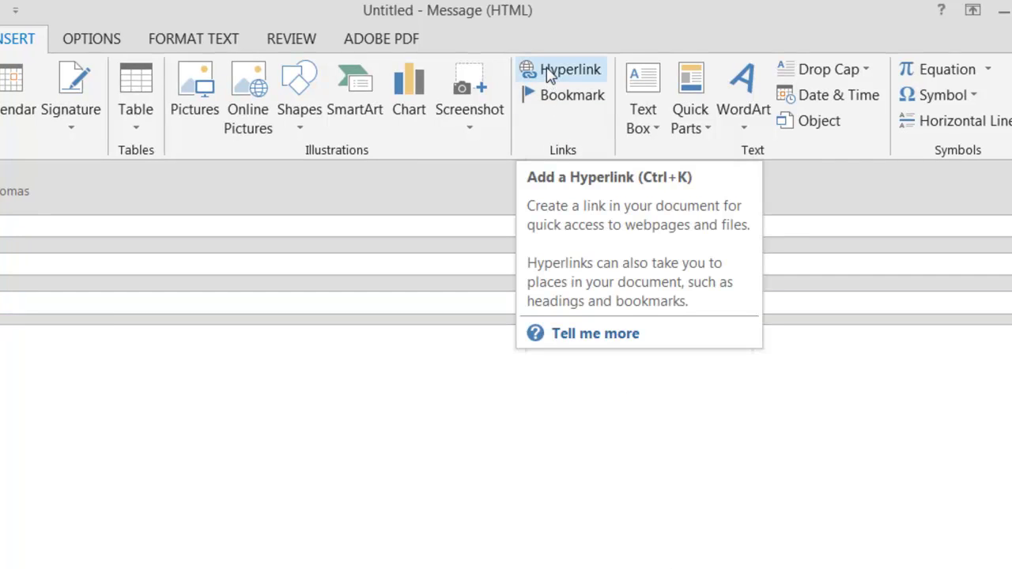
left_click(548, 72)
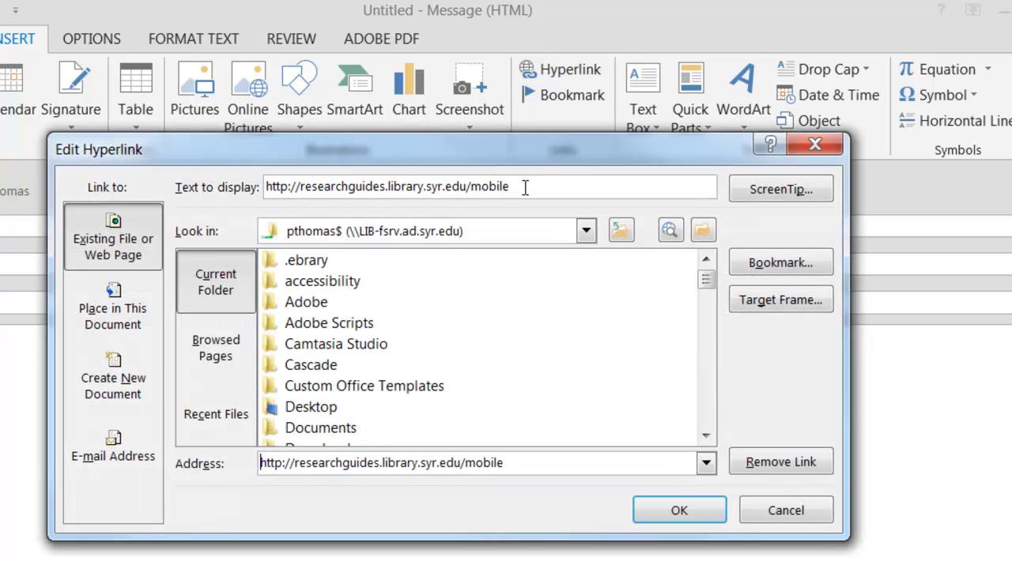
left_click_drag(513, 187, 233, 188)
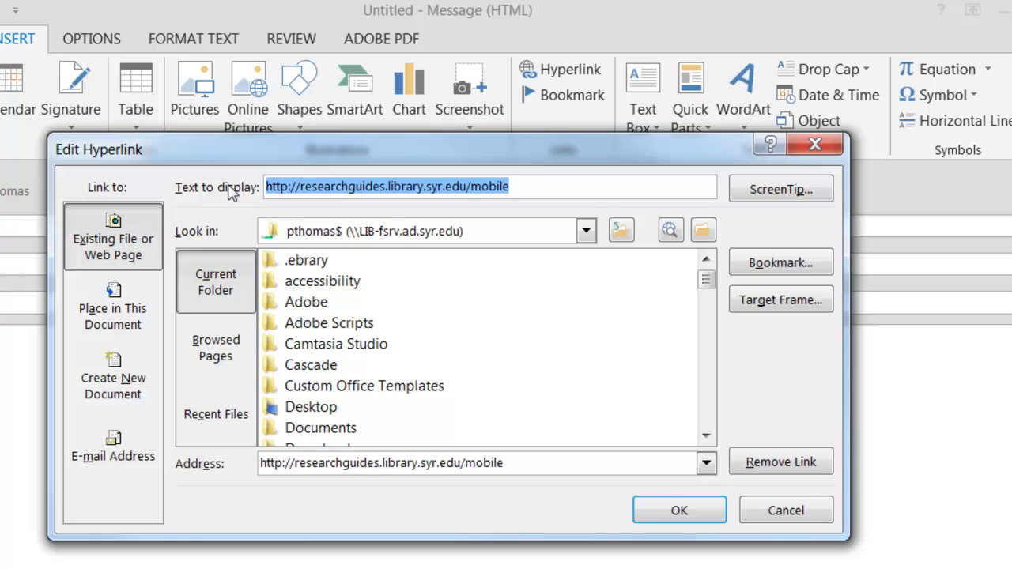
type("Help for U")
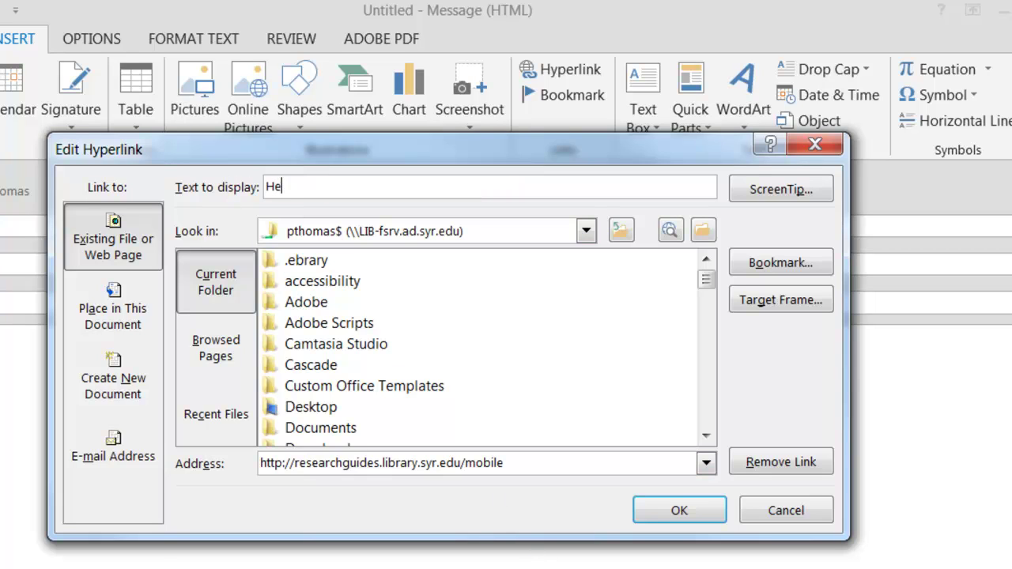
type("sers of Mobile Devices")
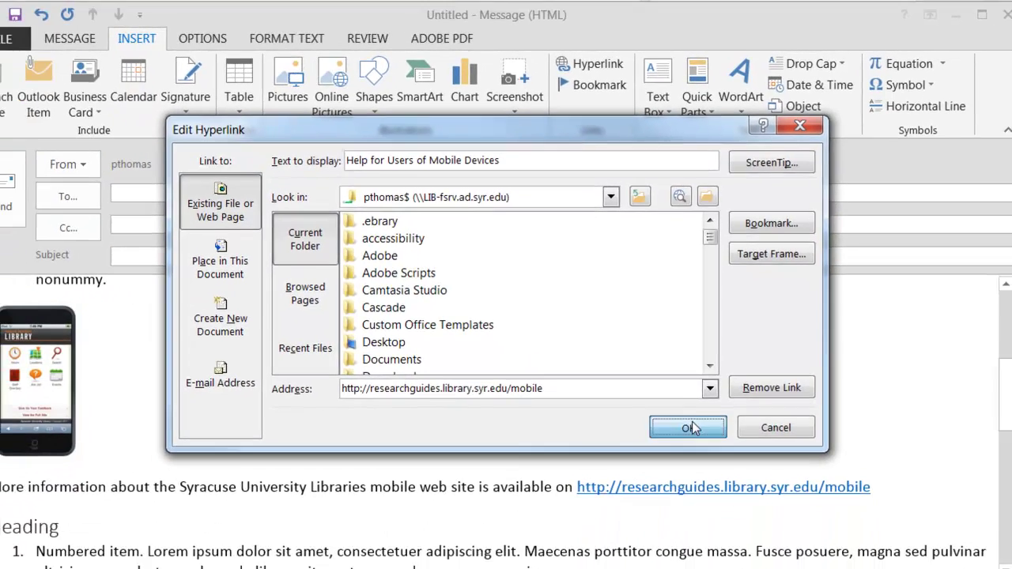
left_click(679, 510)
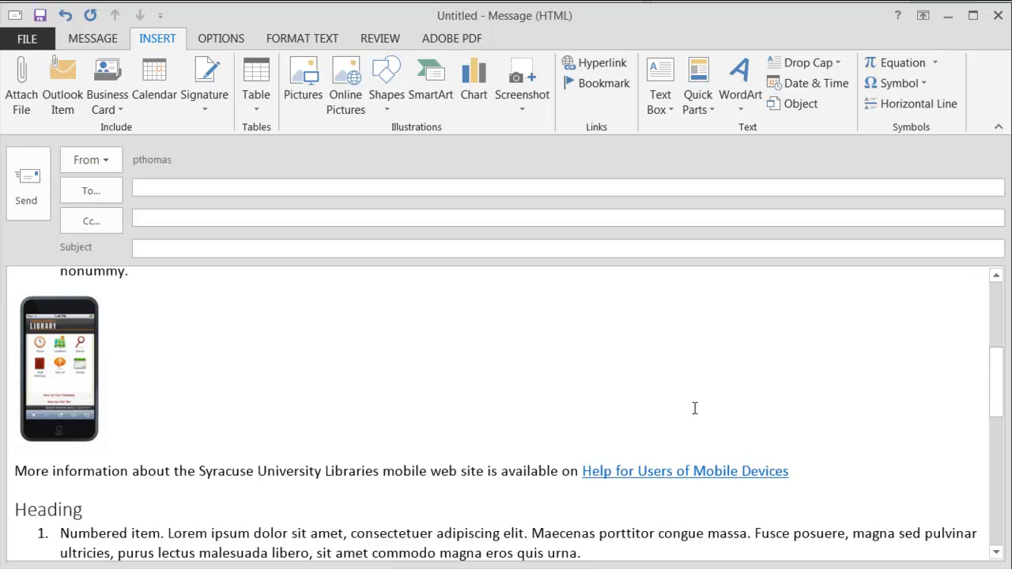